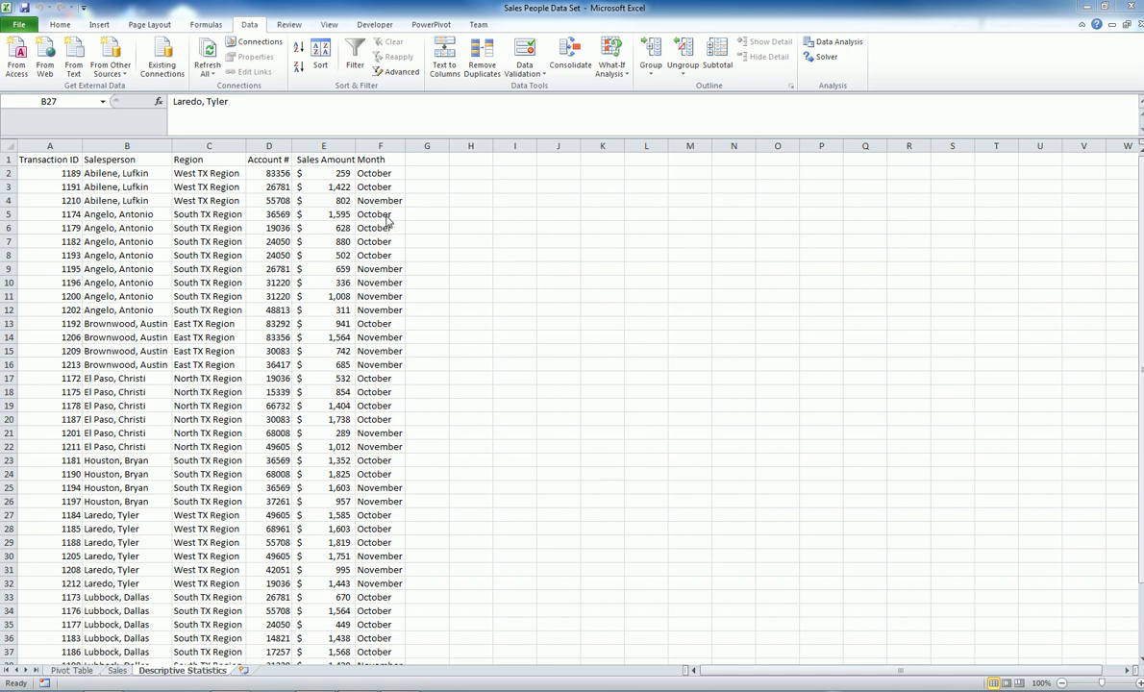
Step: Select the first Sales Amount value in cell E2 and check the data
{"action": "left_click", "coordinate": [334, 172]}
{"action": "scroll", "coordinate": [356, 346], "scroll_direction": "down", "scroll_amount": 3}
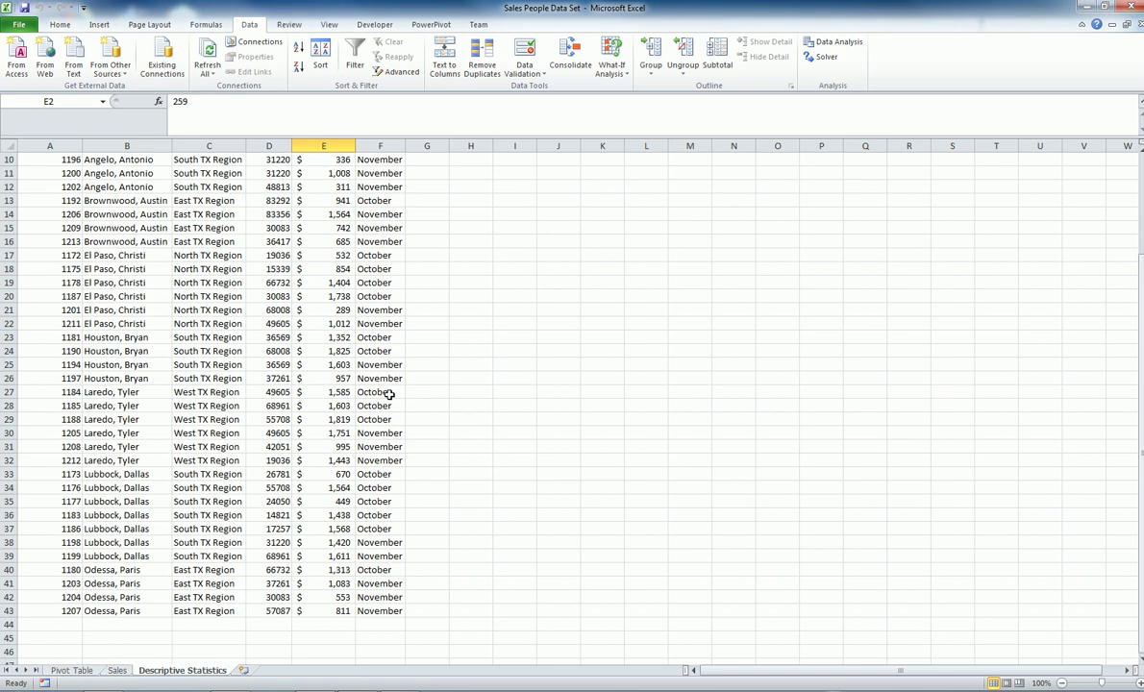
{"action": "scroll", "coordinate": [354, 541], "scroll_direction": "up", "scroll_amount": 3}
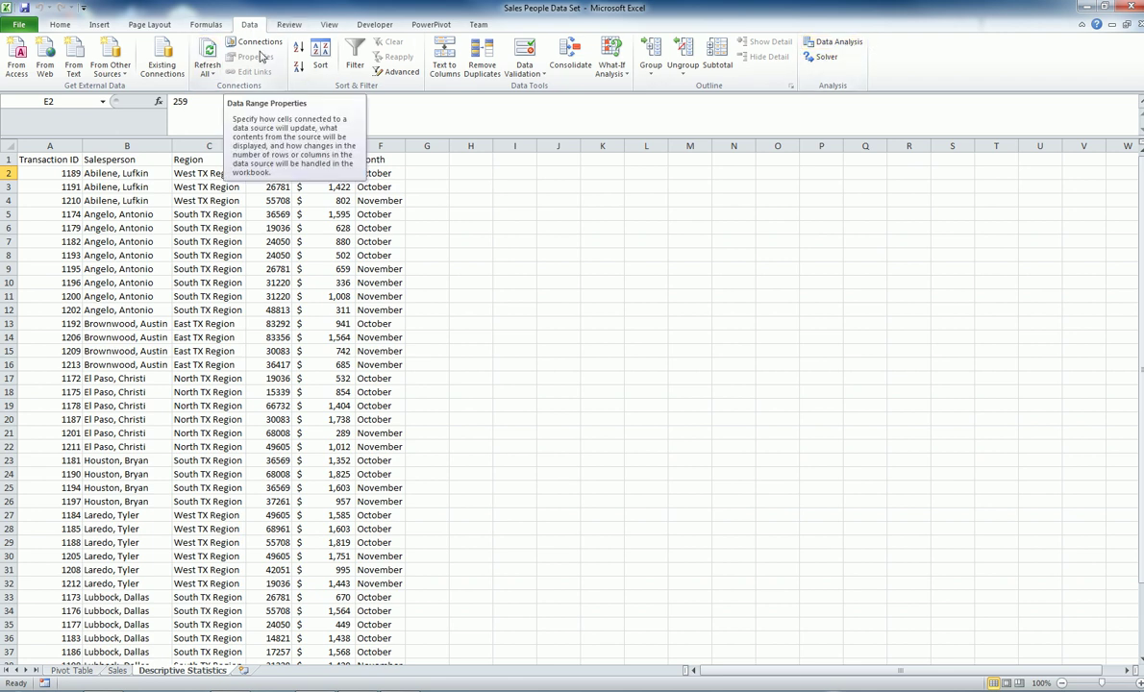
Step: Enable the Analysis ToolPak in Excel Options' Manage Excel Add-ins list
{"action": "left_click", "coordinate": [20, 25]}
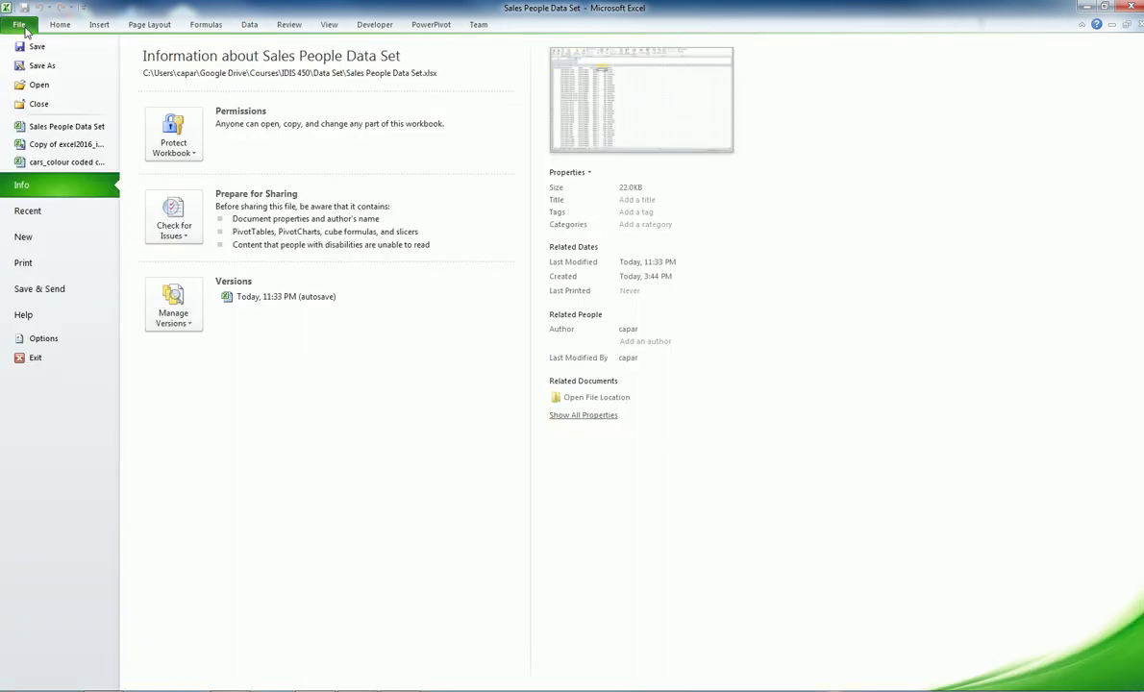
{"action": "left_click", "coordinate": [43, 342]}
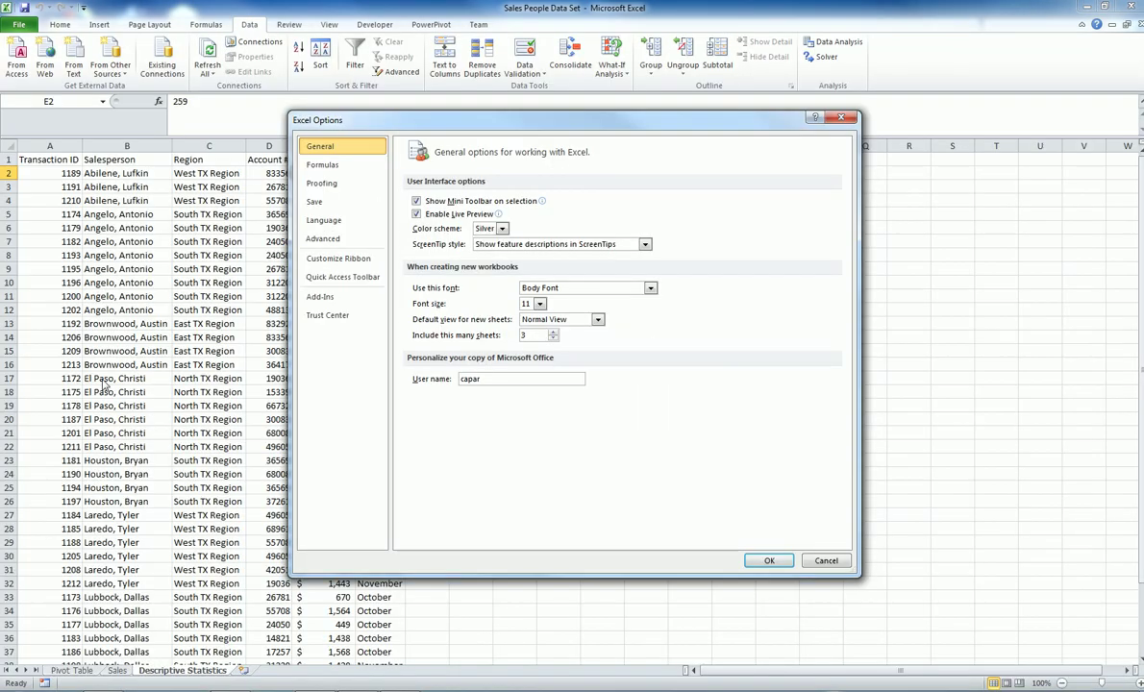
{"action": "left_click", "coordinate": [322, 298]}
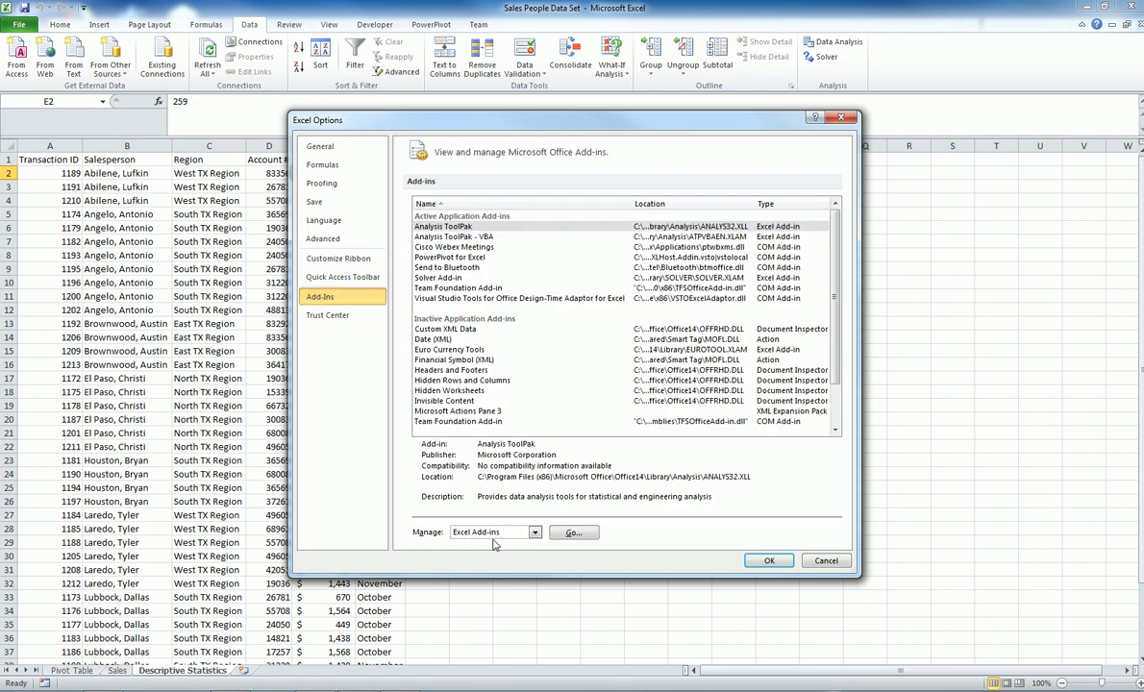
{"action": "left_click", "coordinate": [572, 533]}
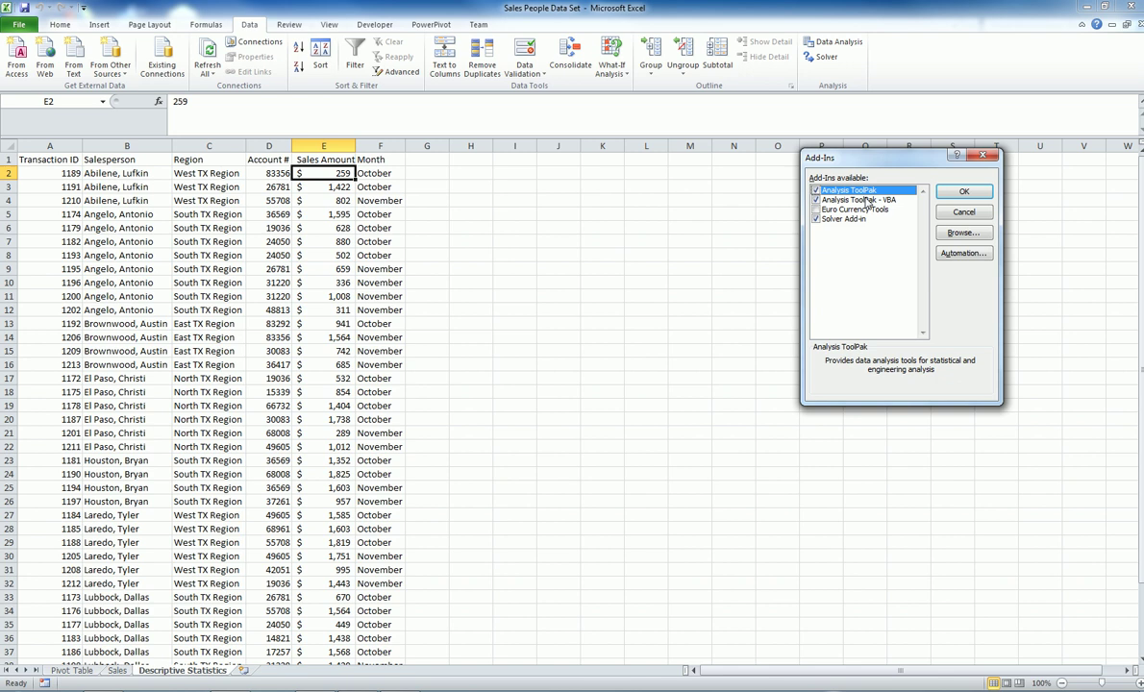
{"action": "left_click", "coordinate": [959, 195]}
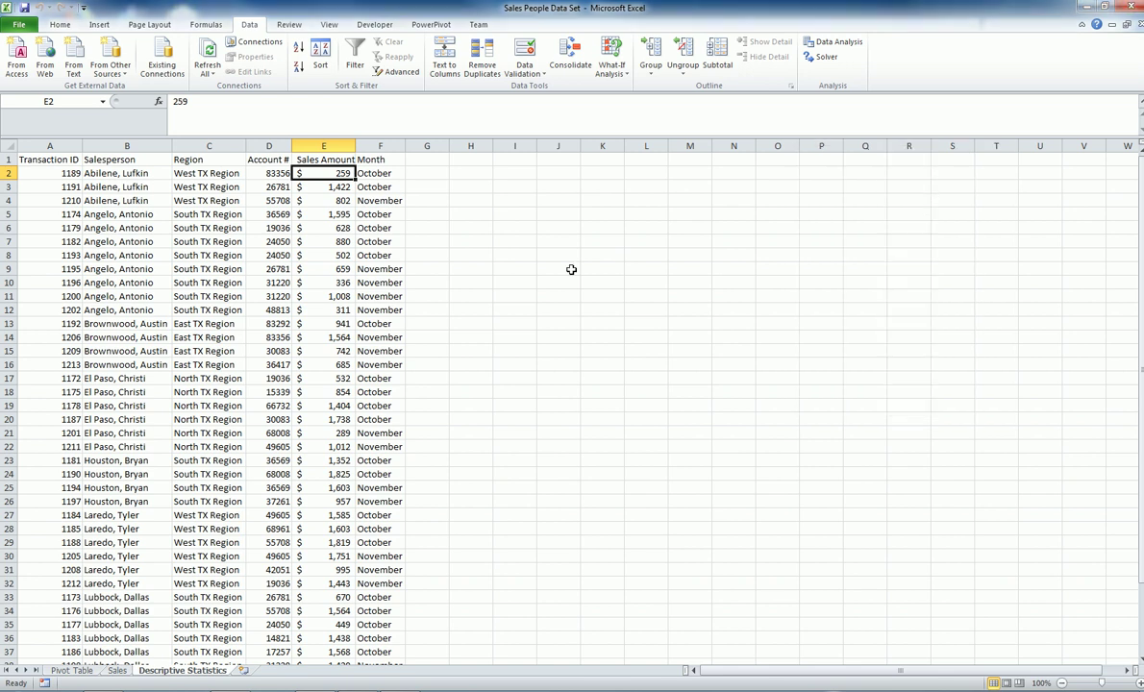
Step: Choose Descriptive Statistics from the Data Analysis tools list
{"action": "left_click", "coordinate": [512, 294]}
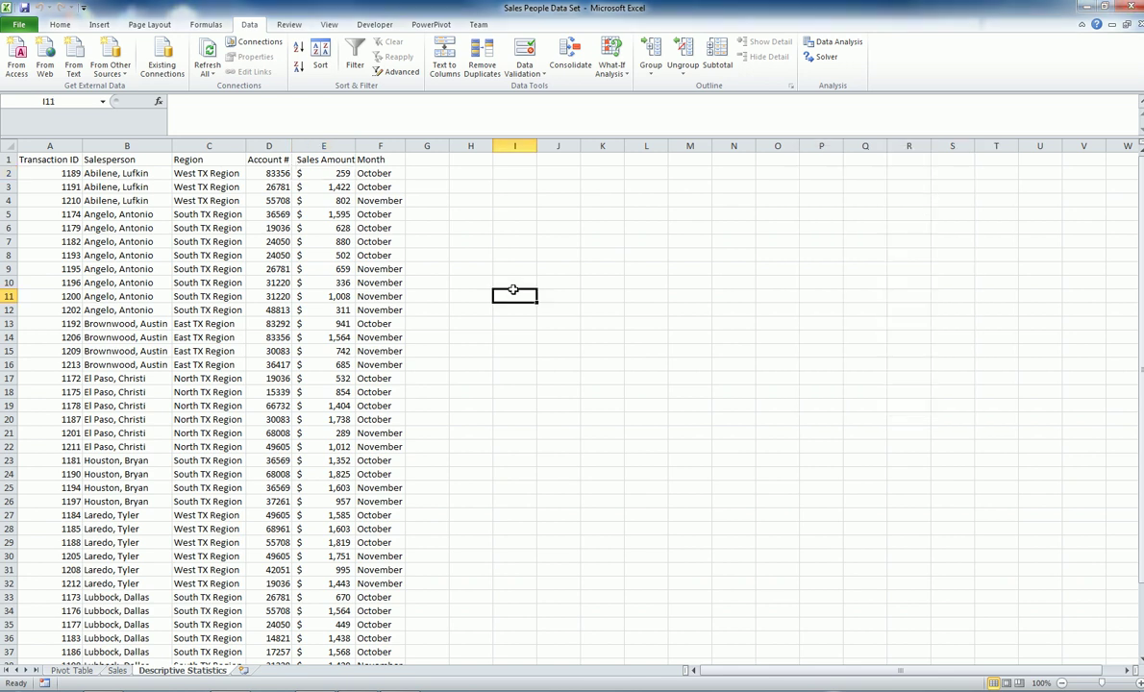
{"action": "left_click", "coordinate": [837, 44]}
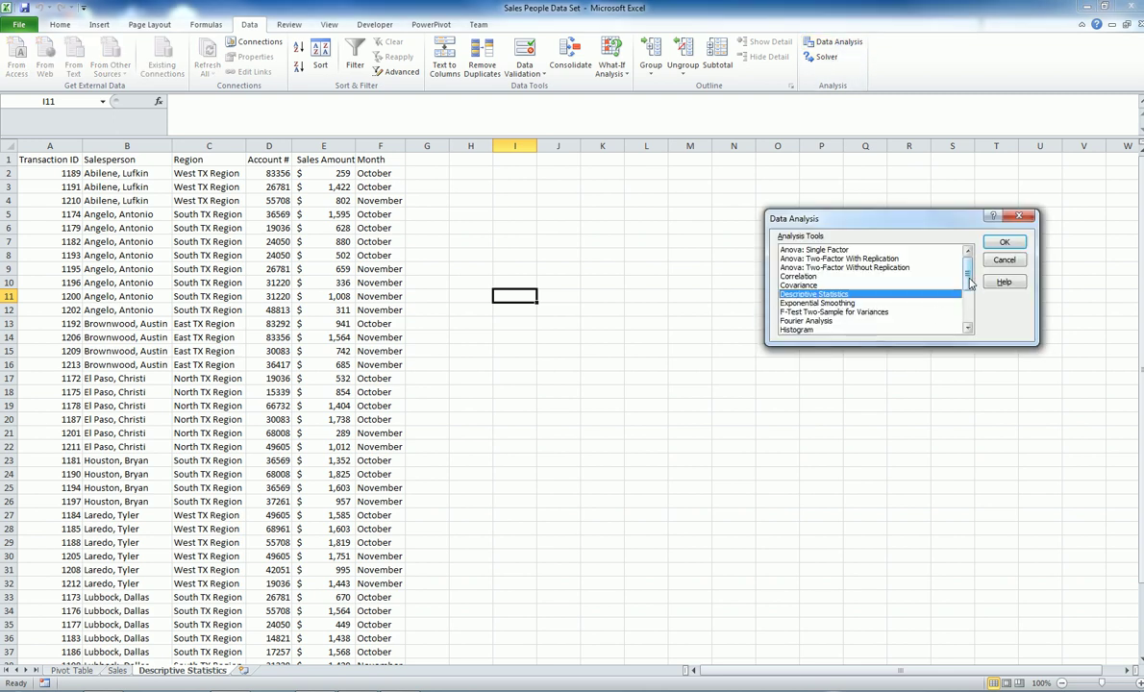
{"action": "left_click_drag", "start_coordinate": [967, 277], "coordinate": [967, 315]}
{"action": "scroll", "coordinate": [961, 298], "scroll_direction": "up", "scroll_amount": 1}
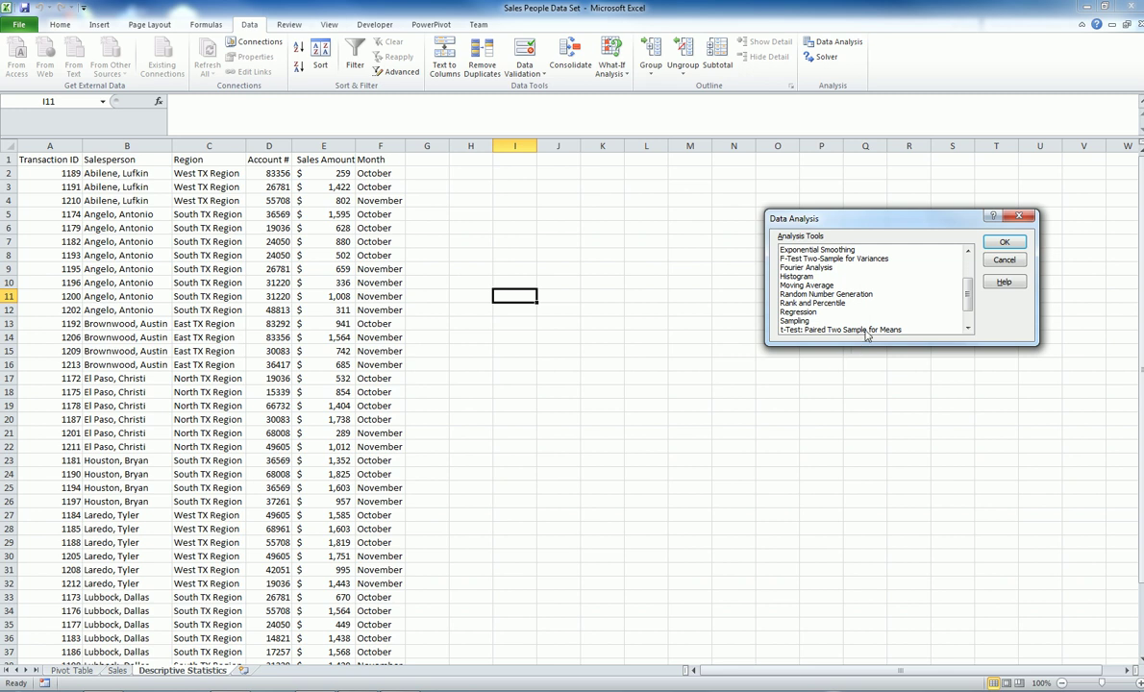
{"action": "left_click_drag", "start_coordinate": [967, 297], "coordinate": [967, 291]}
{"action": "key", "text": "d"}
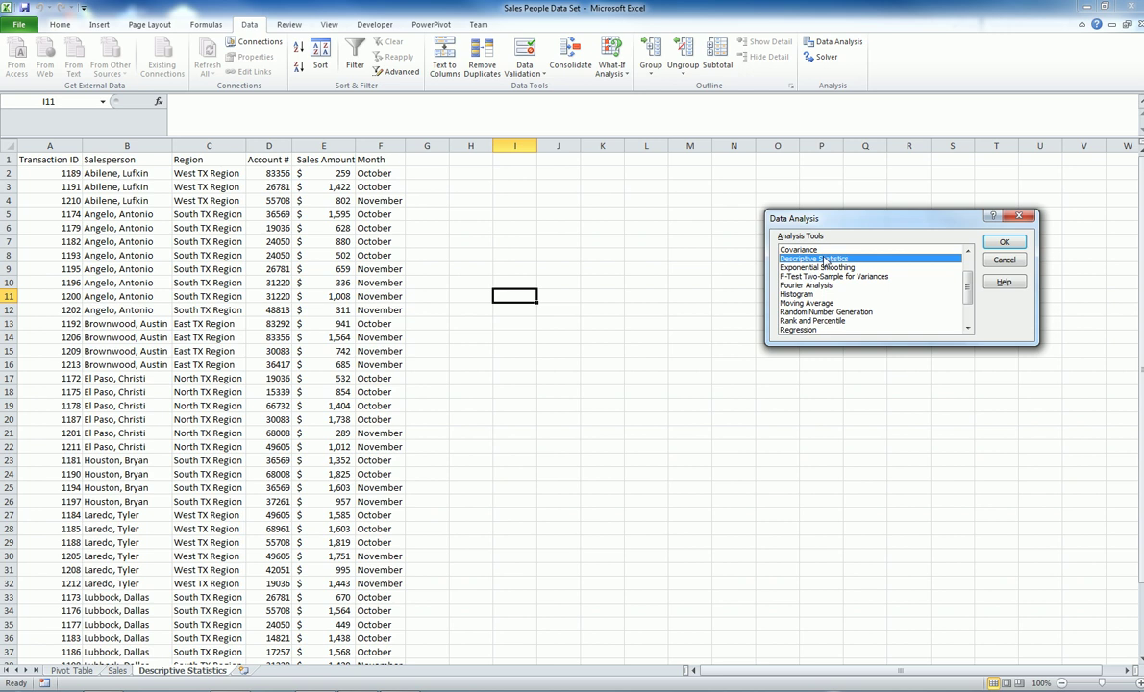
{"action": "left_click", "coordinate": [1004, 245]}
Step: Set input range $E$1:$E$43 and a 97.5% confidence level for the mean
{"action": "left_click", "coordinate": [942, 196]}
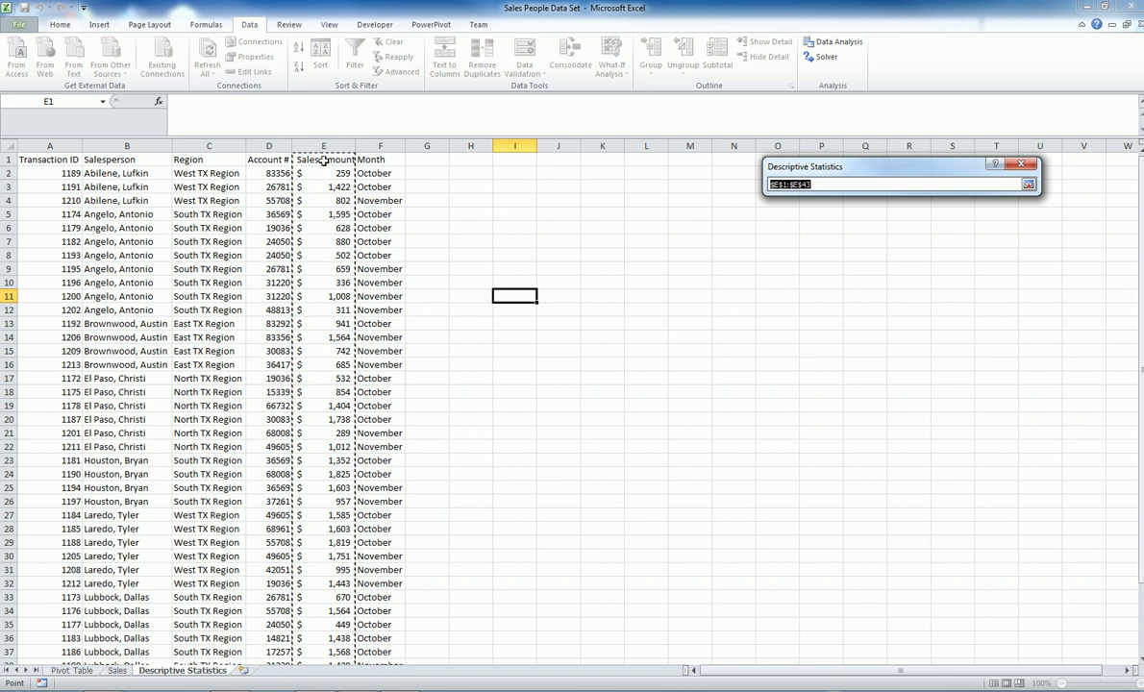
{"action": "scroll", "coordinate": [323, 161], "scroll_direction": "down", "scroll_amount": 2}
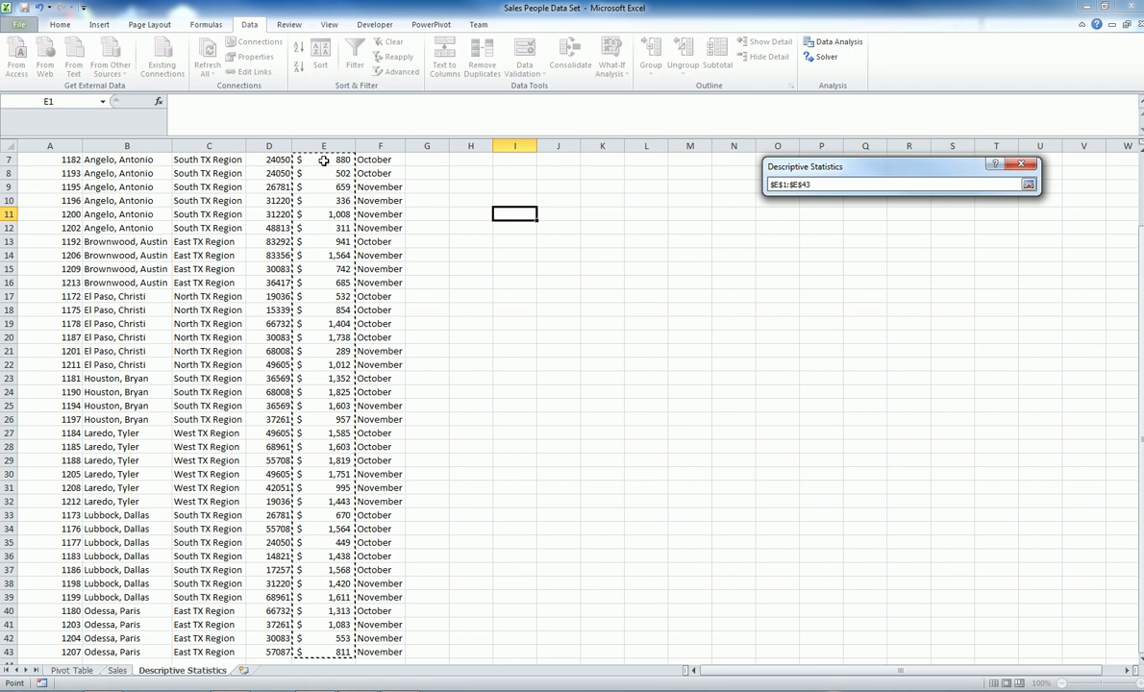
{"action": "key", "text": "Return"}
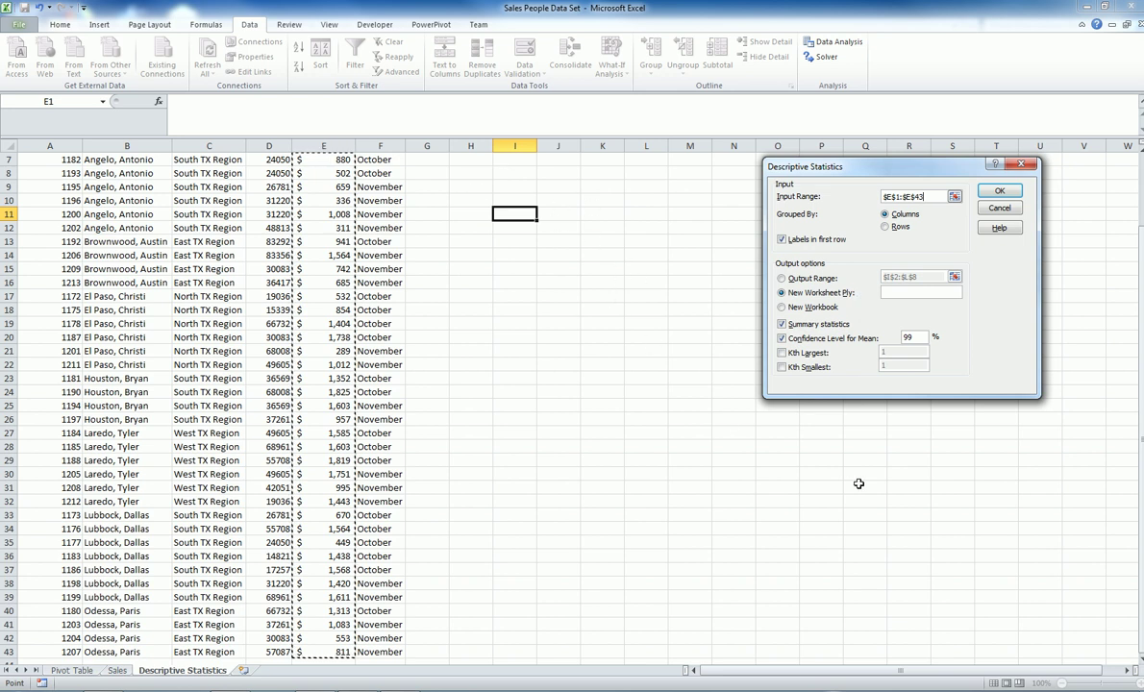
{"action": "left_click", "coordinate": [780, 339]}
{"action": "double_click", "coordinate": [907, 337]}
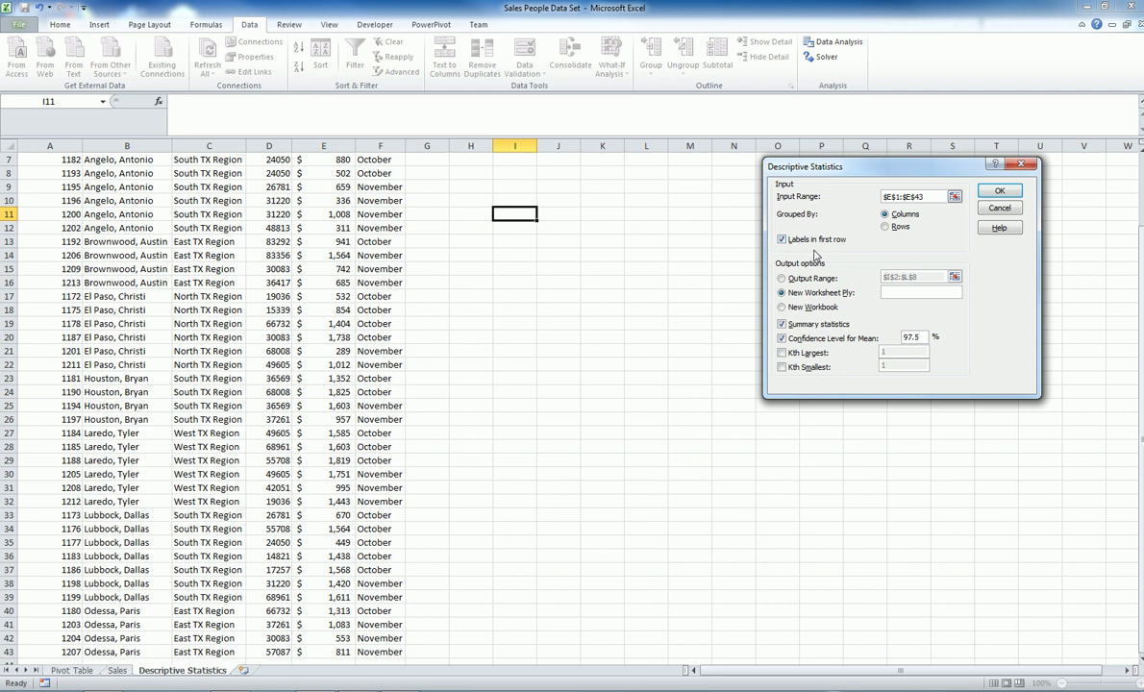
Step: Mark labels in the first row and output statistics to a new worksheet
{"action": "left_click", "coordinate": [800, 239]}
{"action": "left_click", "coordinate": [999, 191]}
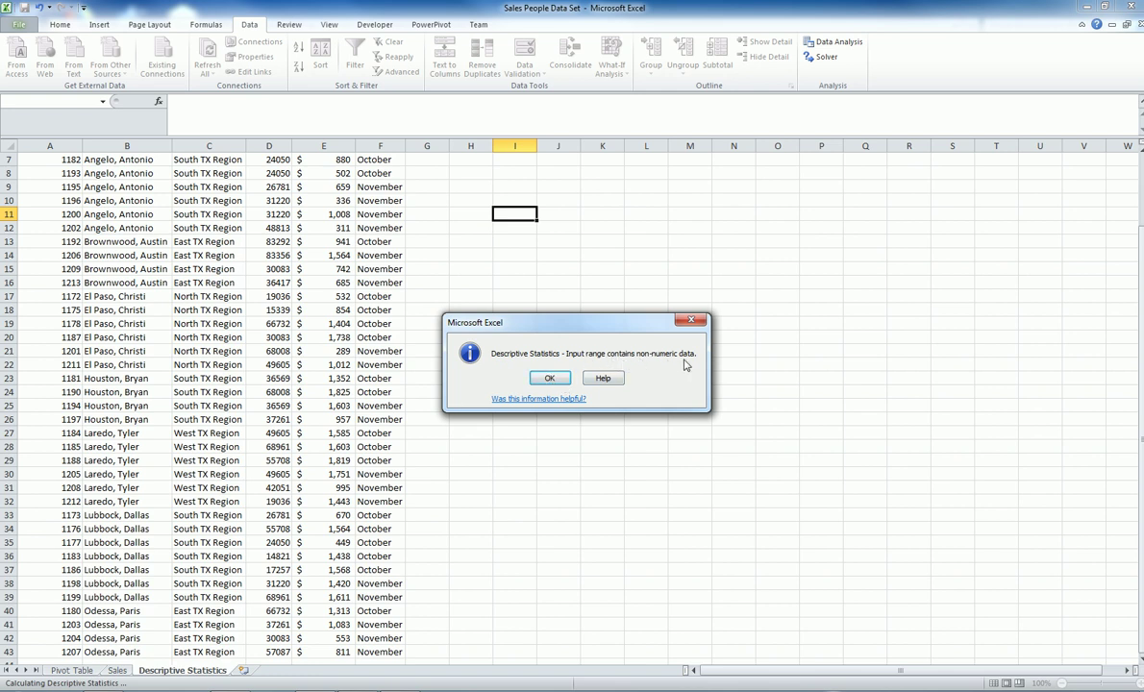
{"action": "left_click", "coordinate": [556, 378]}
{"action": "left_click", "coordinate": [802, 239]}
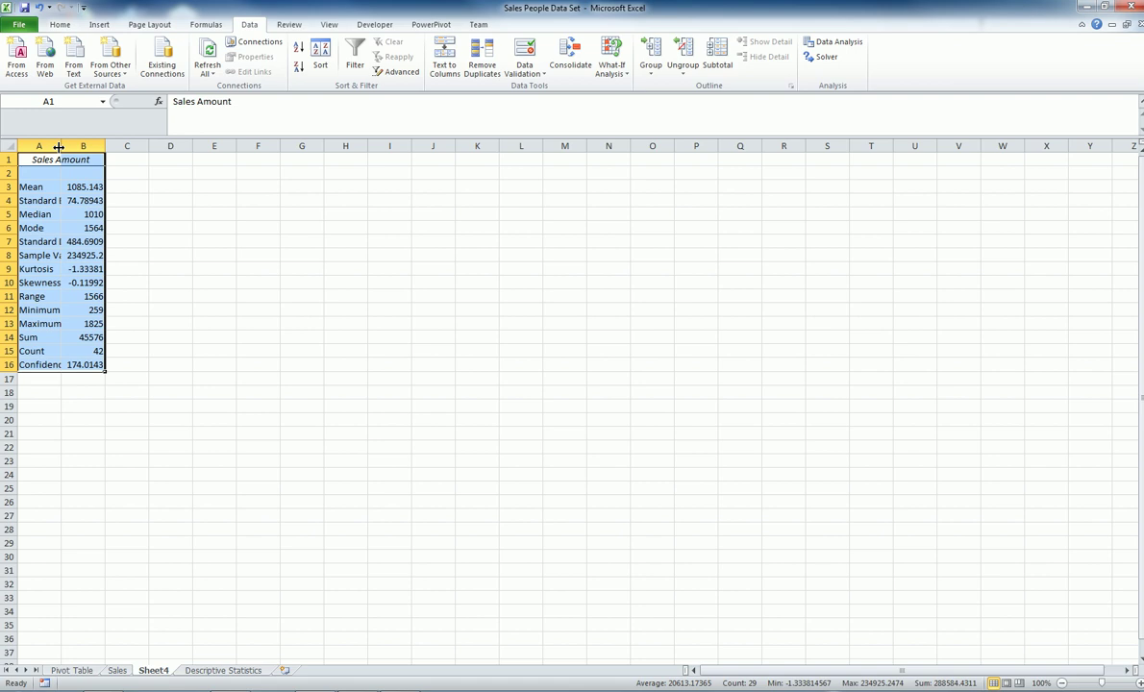
Step: AutoFit column A and review Standard Deviation 484.6909 and Count 42
{"action": "double_click", "coordinate": [59, 146]}
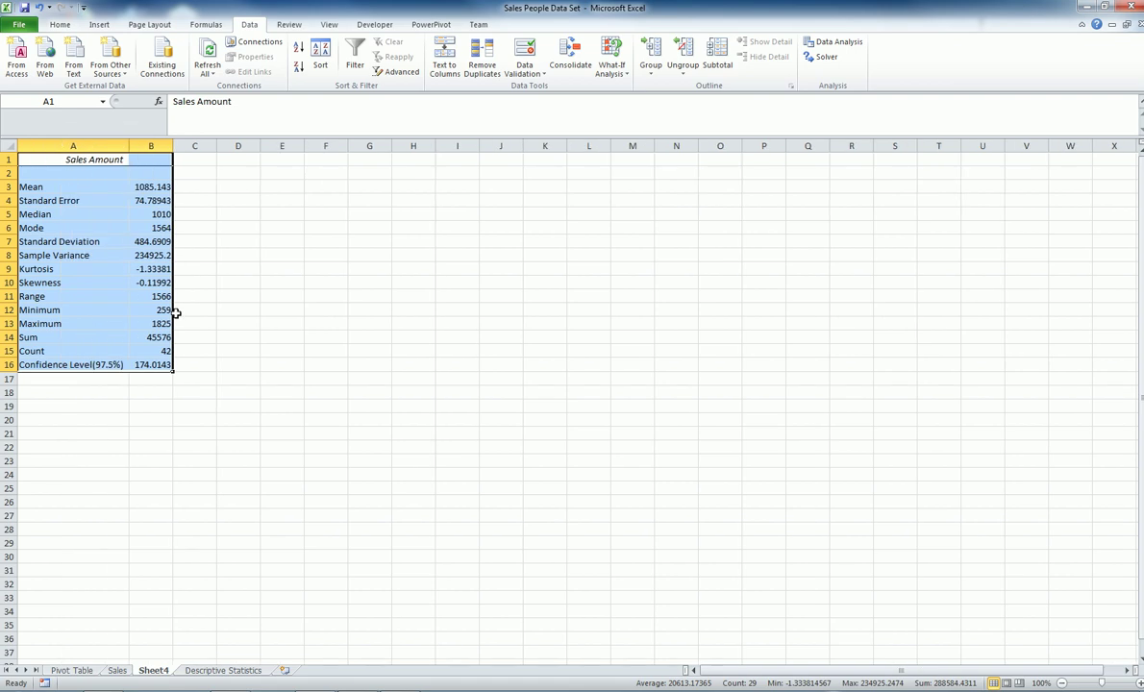
{"action": "left_click", "coordinate": [146, 244]}
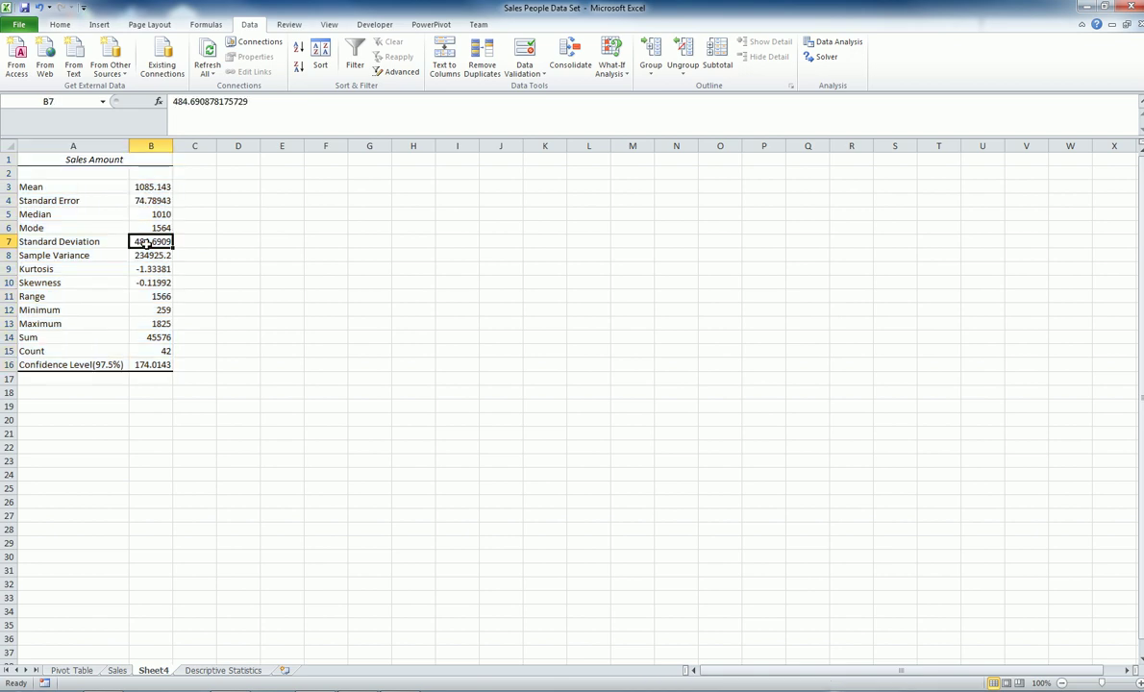
{"action": "left_click", "coordinate": [157, 354]}
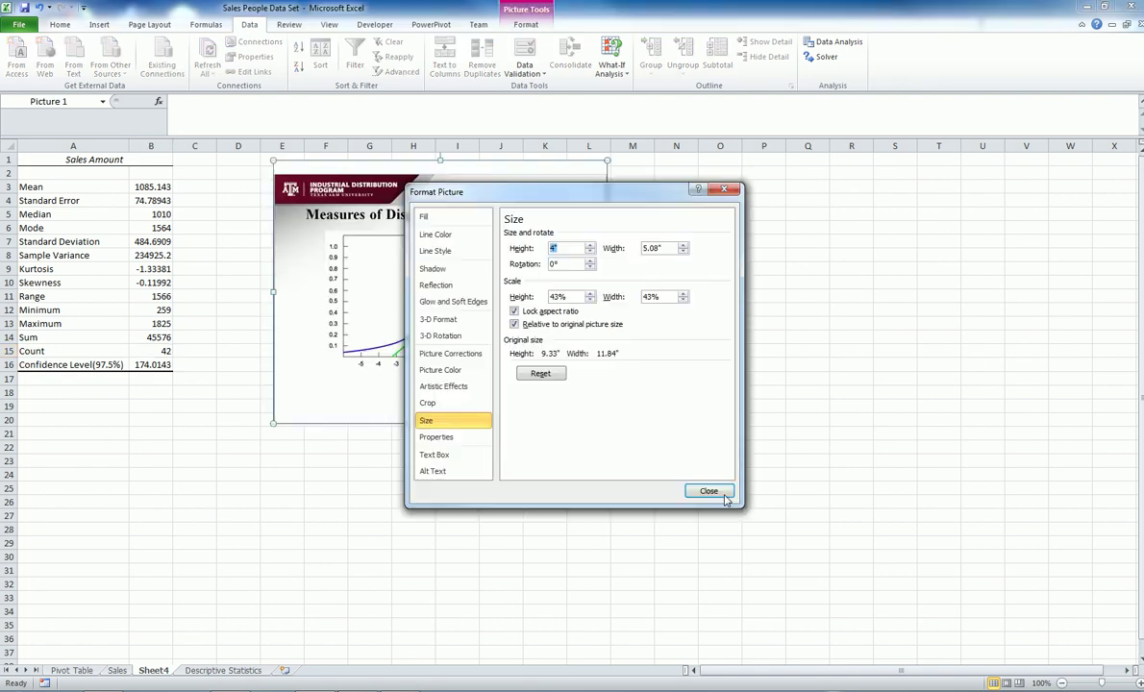
Step: Place the standard deviation slide picture over columns G–O beside the statistics
{"action": "left_click", "coordinate": [663, 465]}
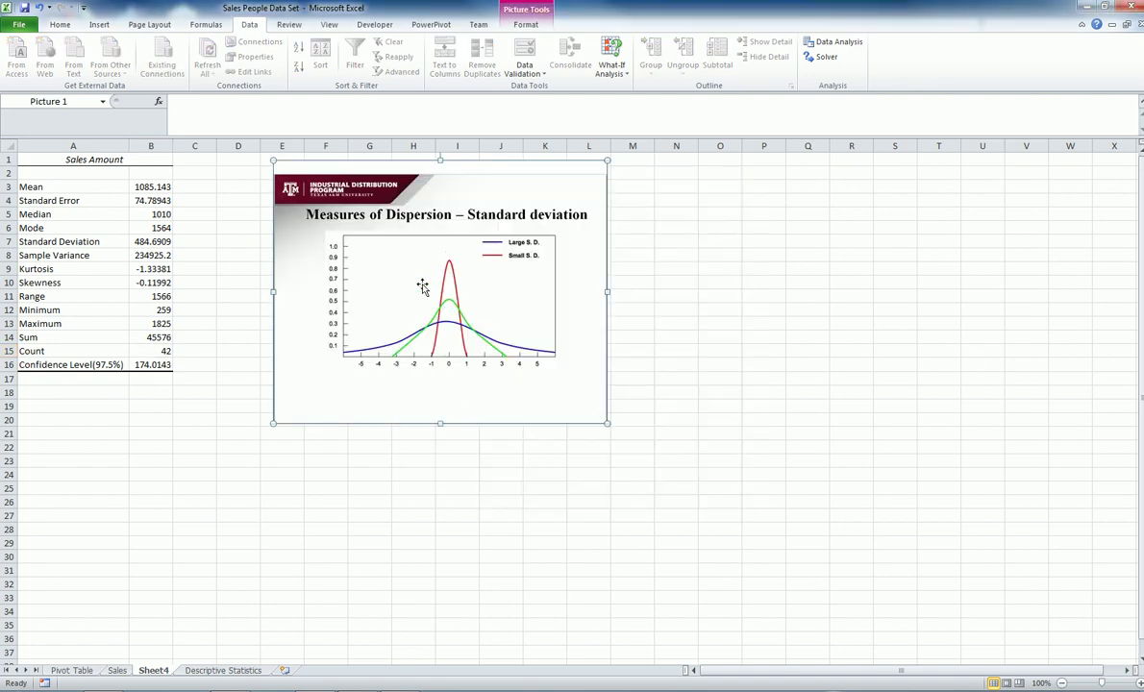
{"action": "left_click_drag", "start_coordinate": [346, 206], "coordinate": [457, 233]}
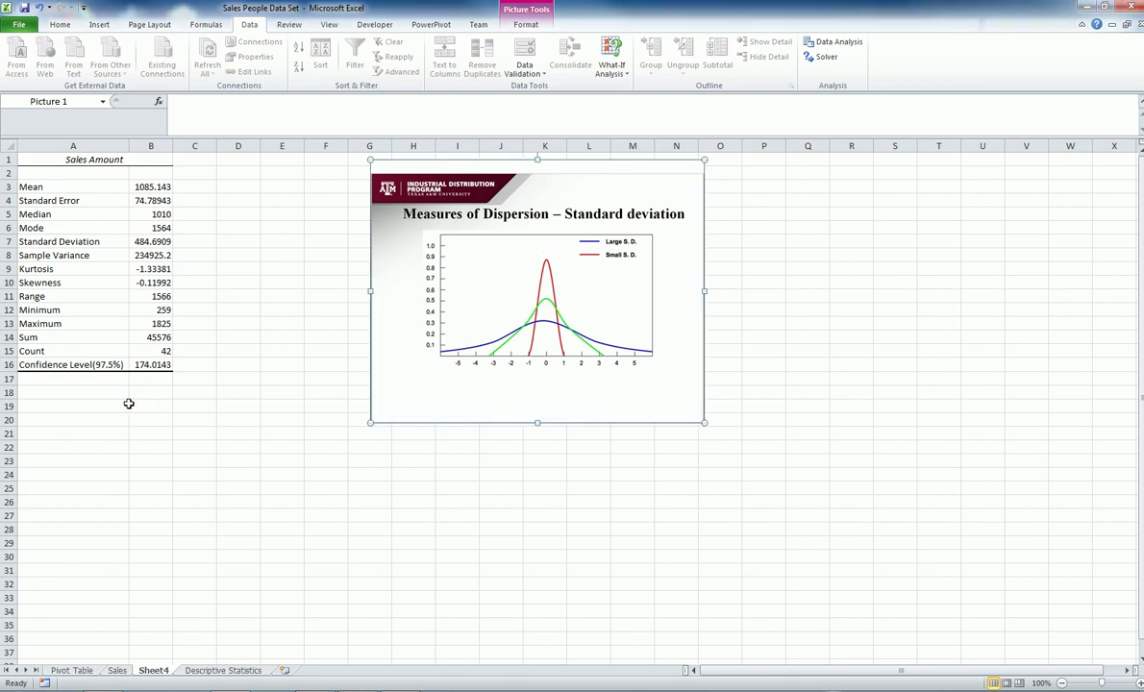
Step: Add an 'Upper Limit' row in A19 with formula =B3+B16, giving 1259.157
{"action": "left_click", "coordinate": [86, 402]}
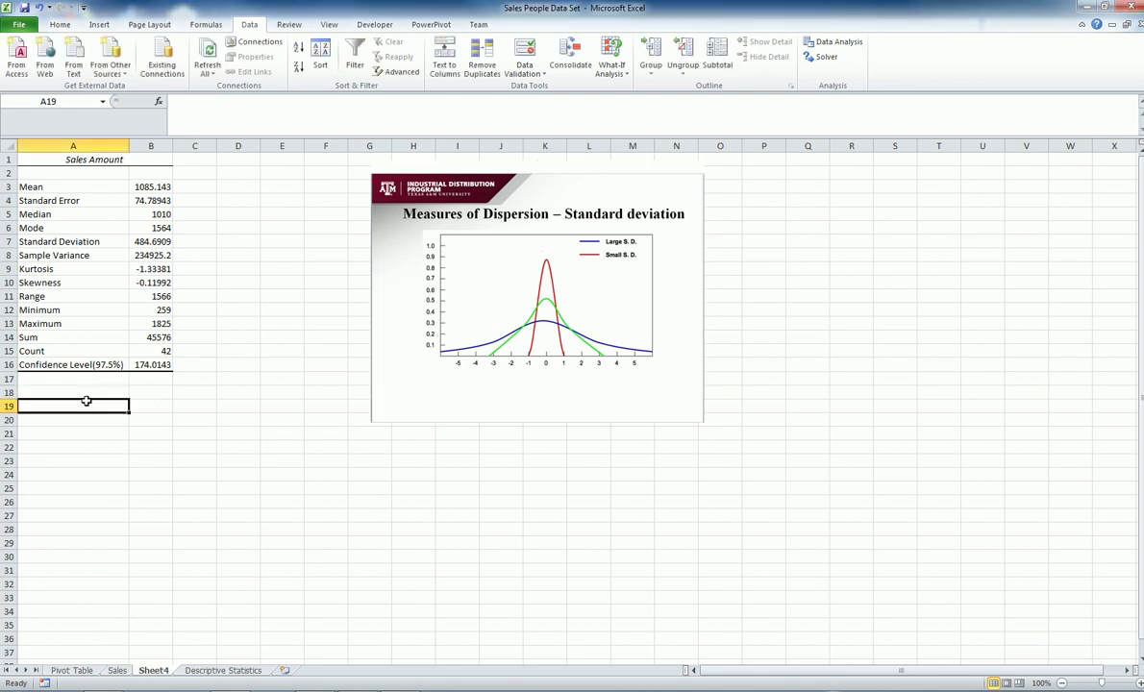
{"action": "type", "text": "U"}
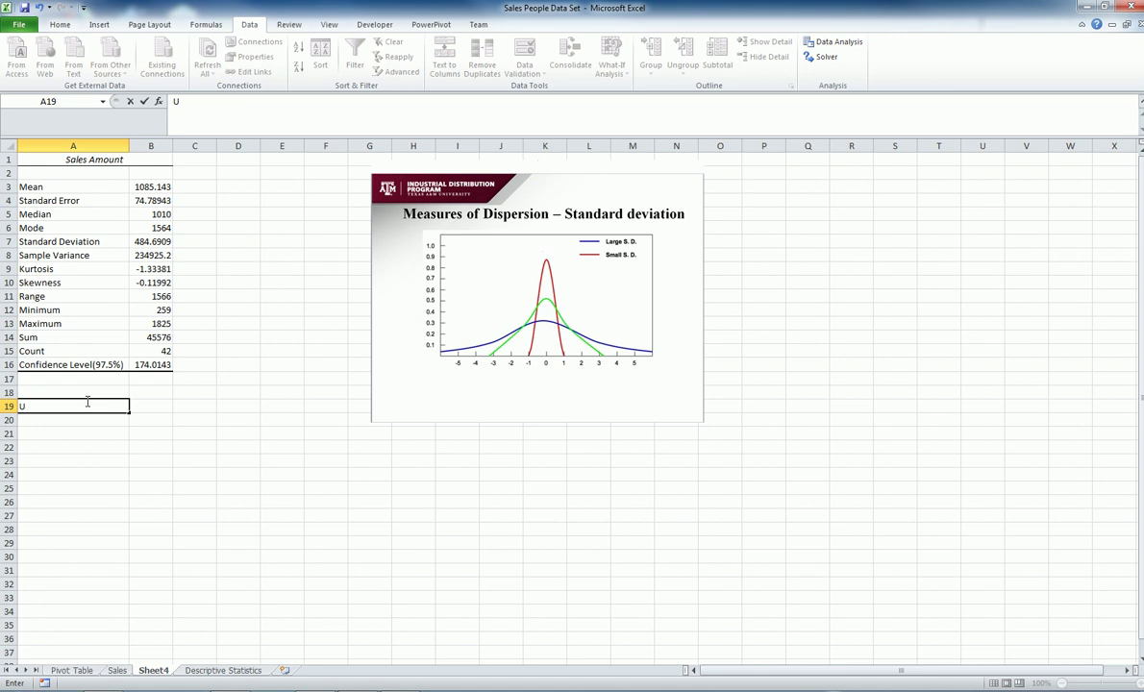
{"action": "type", "text": "pper Limit"}
{"action": "key", "text": "Tab"}
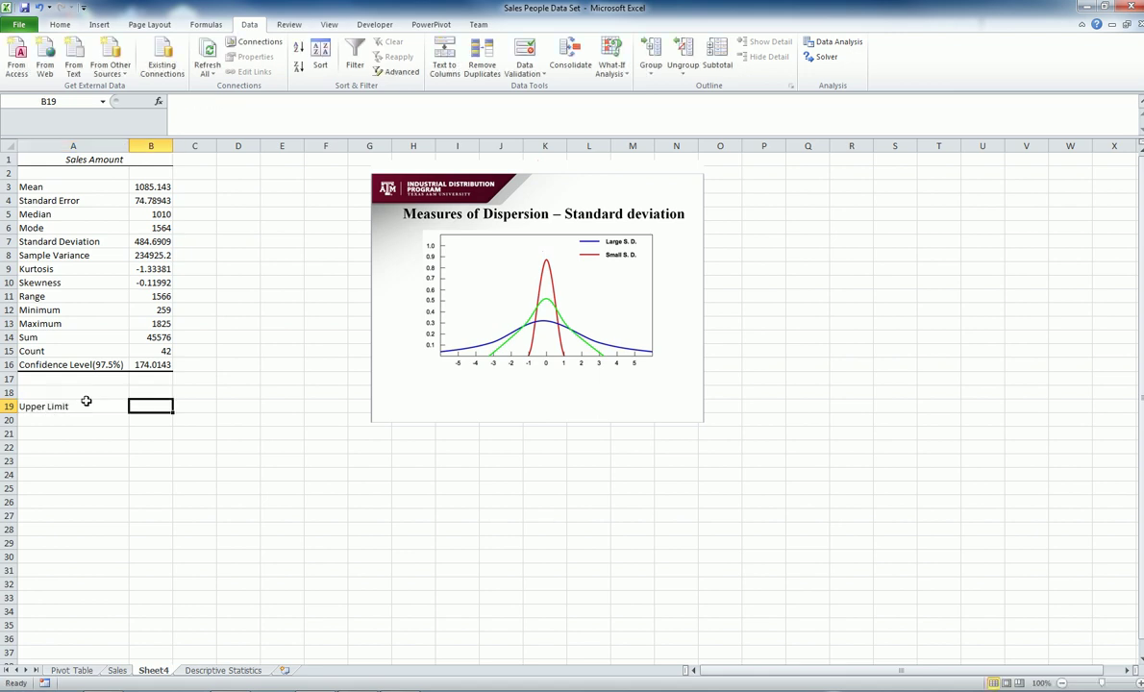
{"action": "type", "text": "+"}
{"action": "key", "text": "BackSpace"}
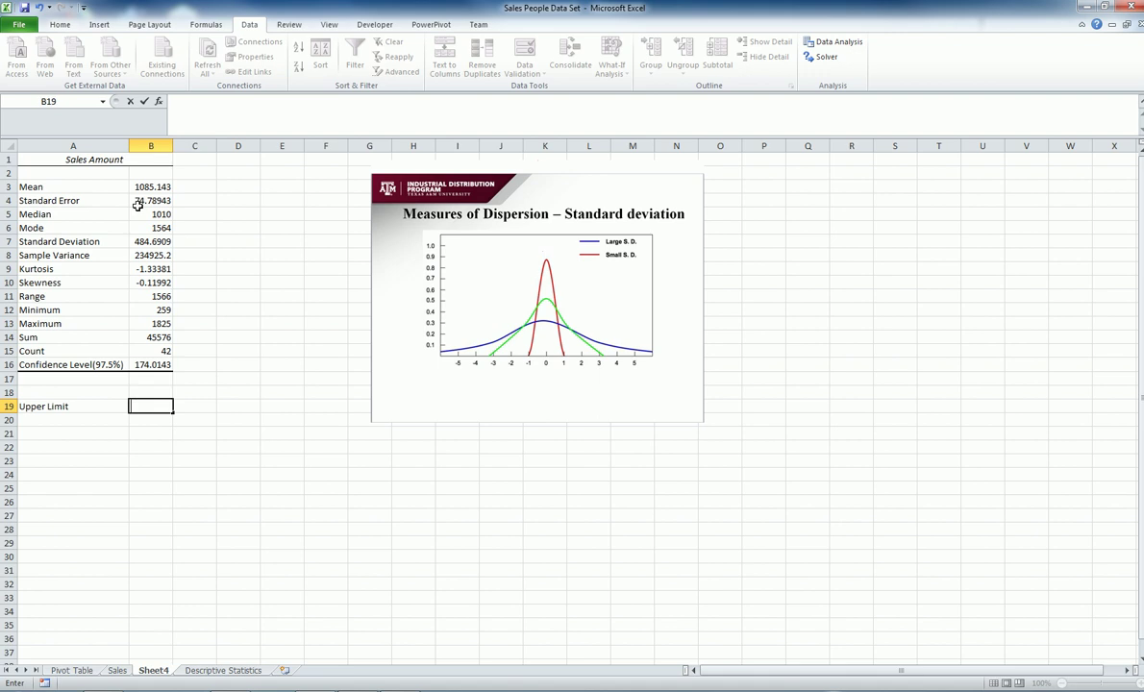
{"action": "type", "text": "="}
{"action": "left_click", "coordinate": [144, 186]}
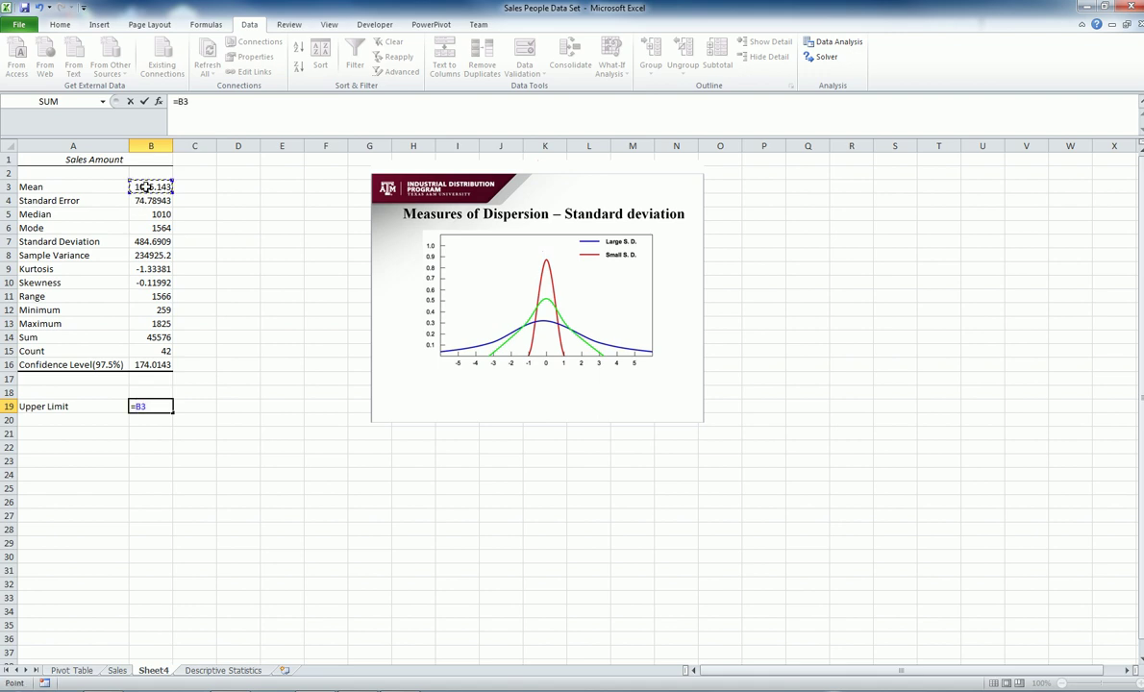
{"action": "type", "text": "+"}
{"action": "left_click", "coordinate": [152, 365]}
{"action": "key", "text": "Return"}
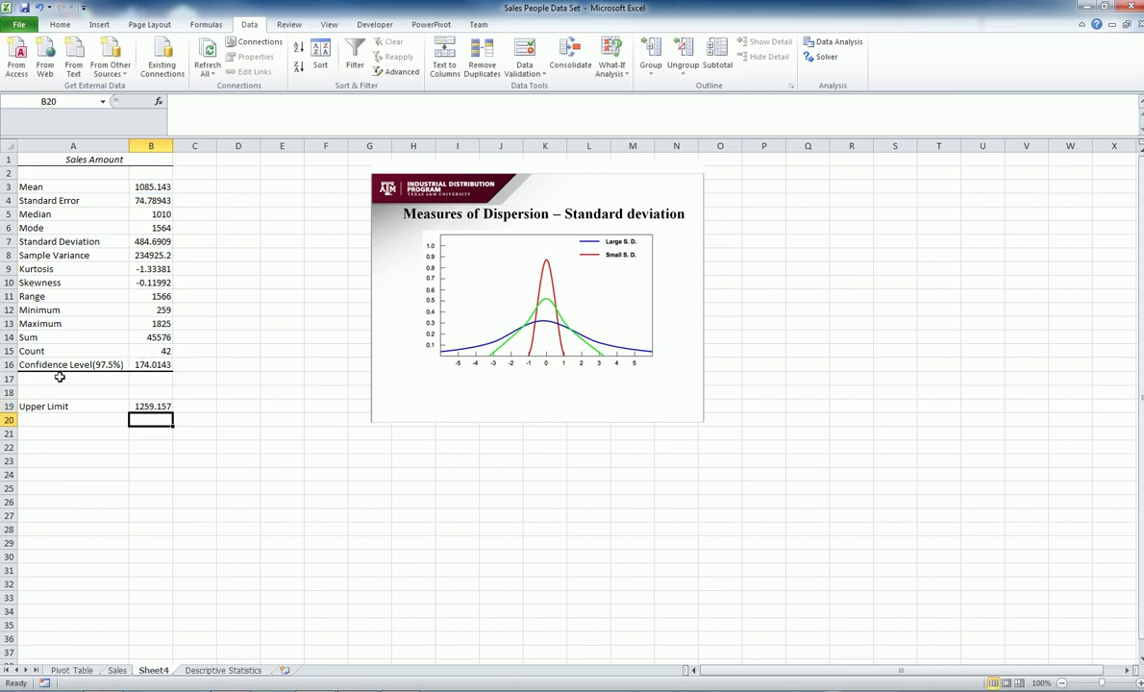
Step: Add a 'Lower Limit' row in A20 with formula =B3-B16, giving 911.1286
{"action": "left_click", "coordinate": [69, 417]}
{"action": "type", "text": "Low"}
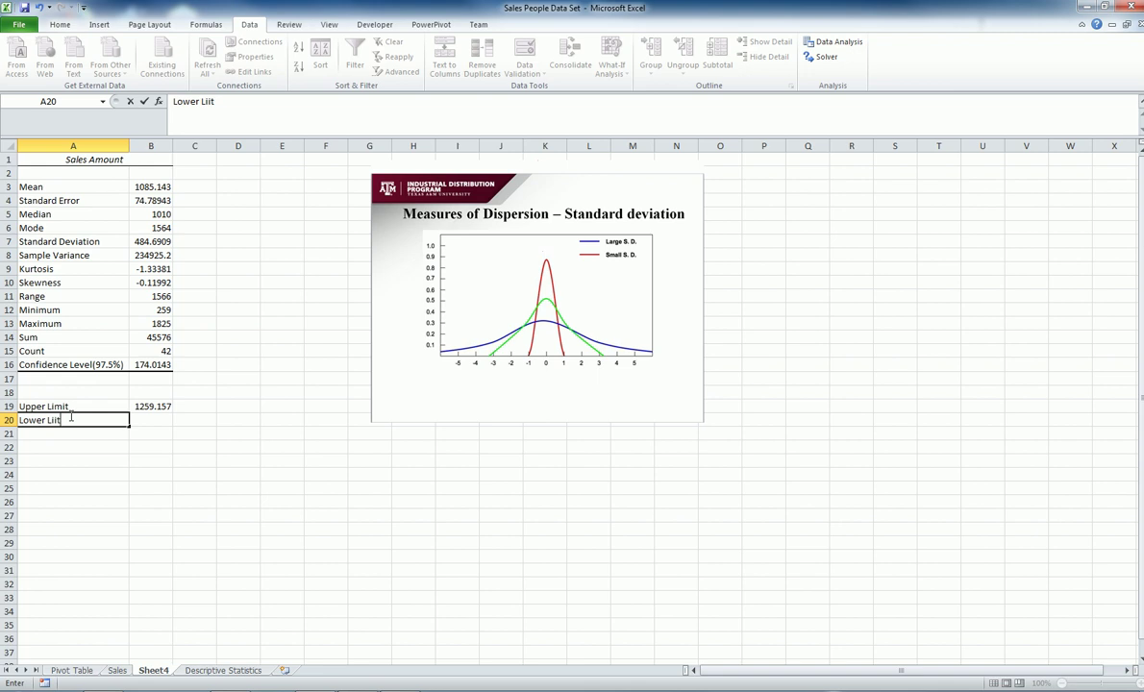
{"action": "type", "text": "er Lim"}
{"action": "key", "text": "Tab"}
{"action": "type", "text": "="}
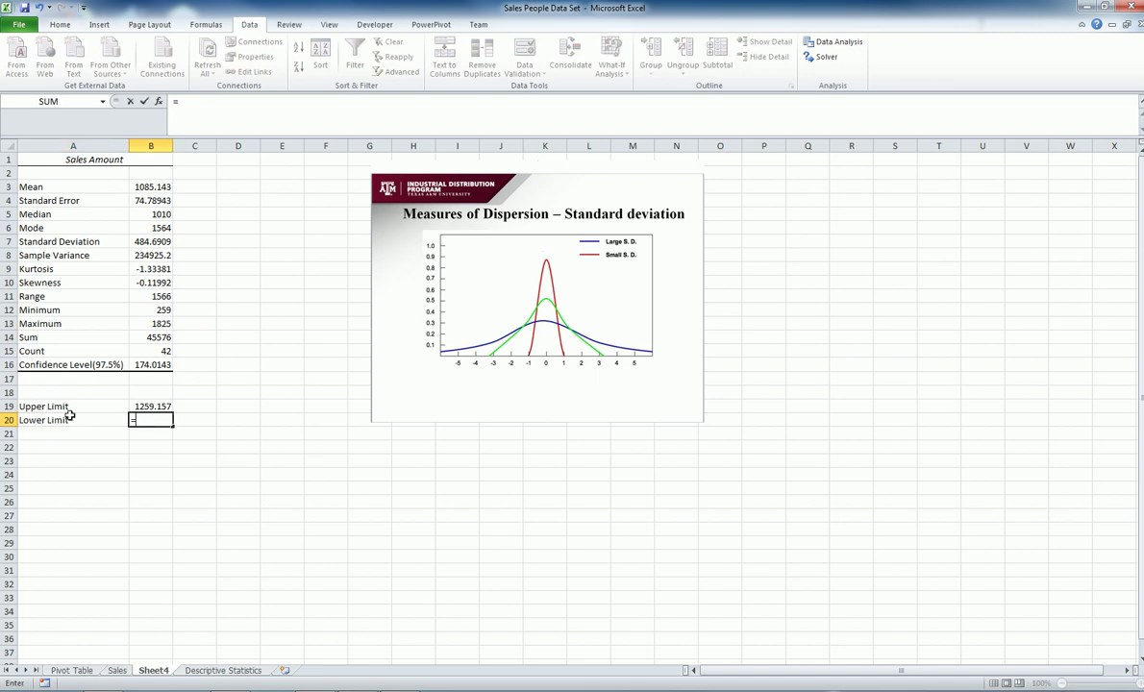
{"action": "left_click", "coordinate": [142, 189]}
{"action": "type", "text": "-"}
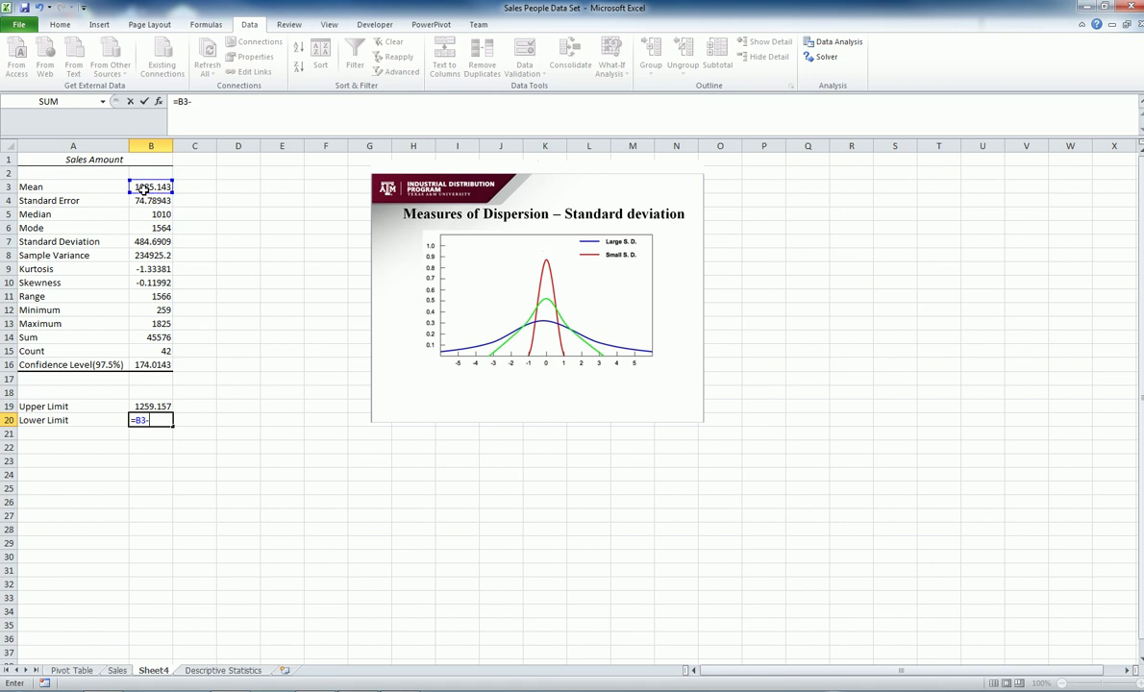
{"action": "left_click", "coordinate": [152, 362]}
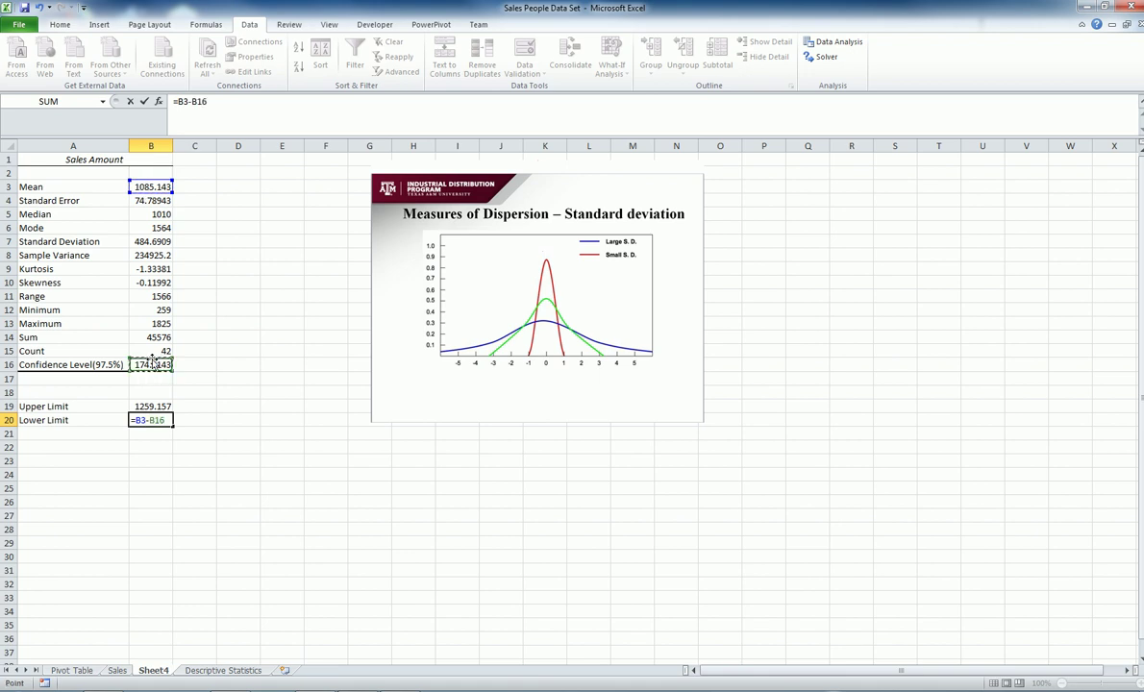
{"action": "key", "text": "Return"}
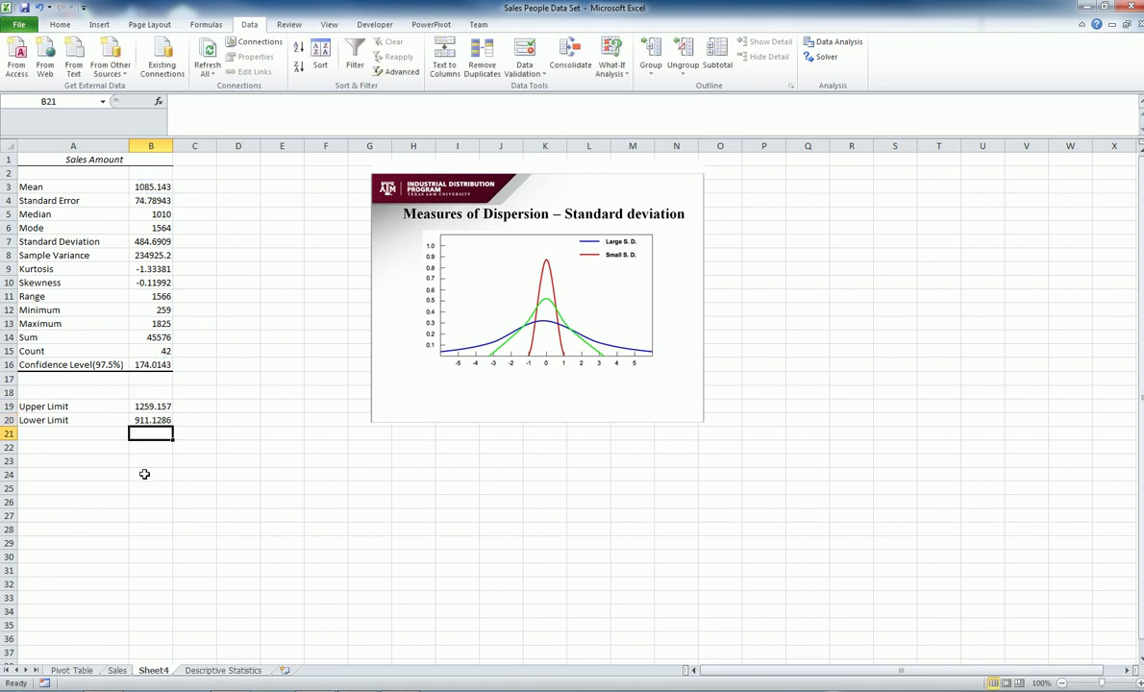